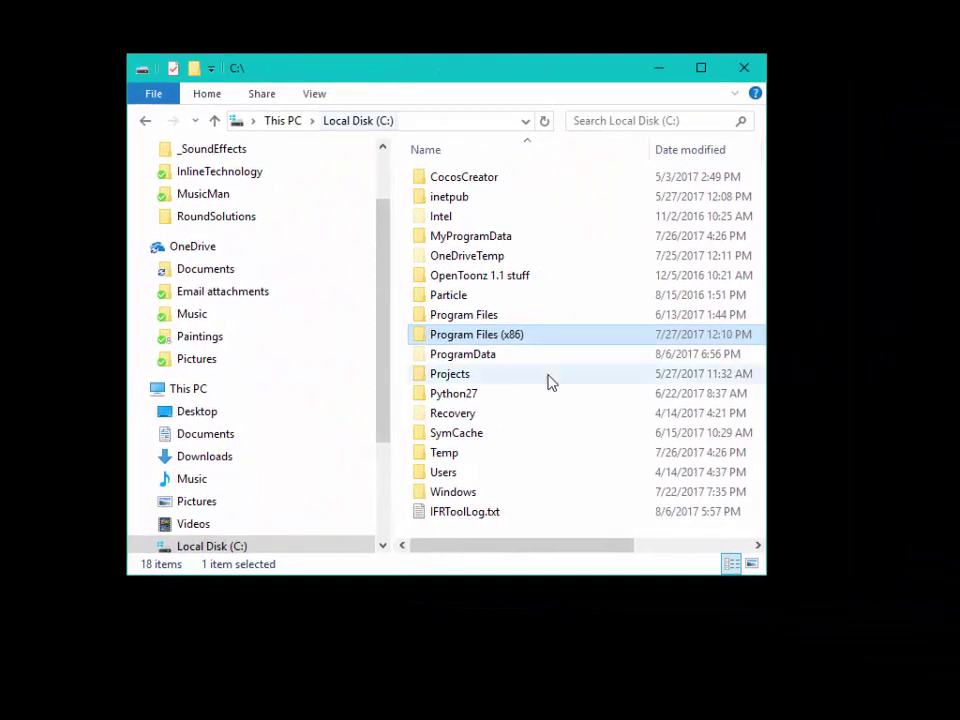
Step: Browse into Program Files (x86)\Stage Research and select SRLicenseManager.exe
double_click(497, 340)
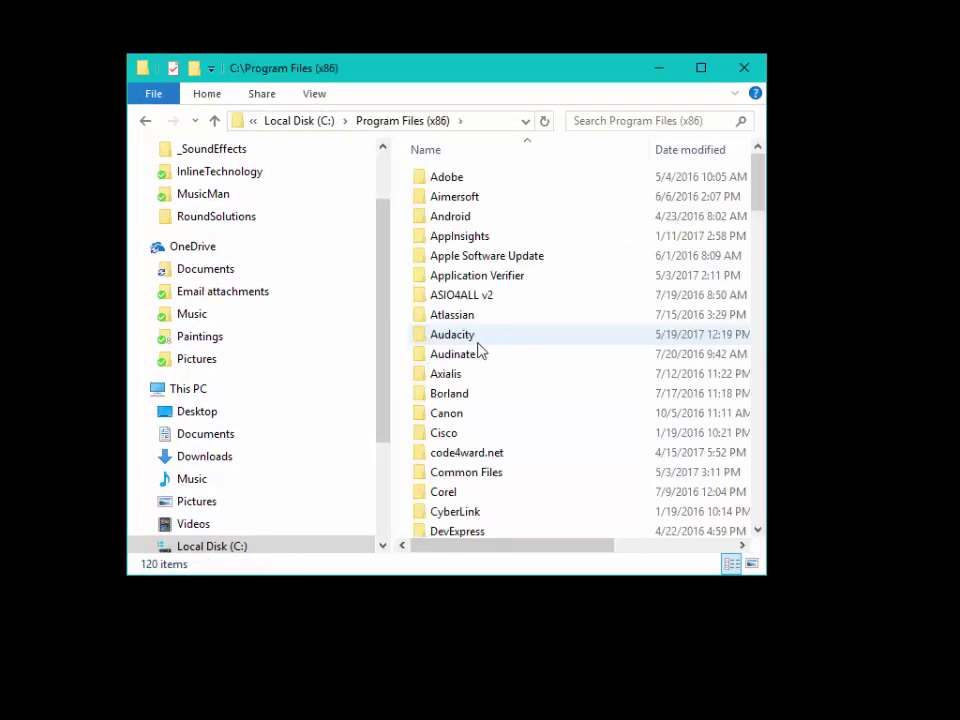
scroll(478, 360, down, 7)
scroll(480, 370, down, 18)
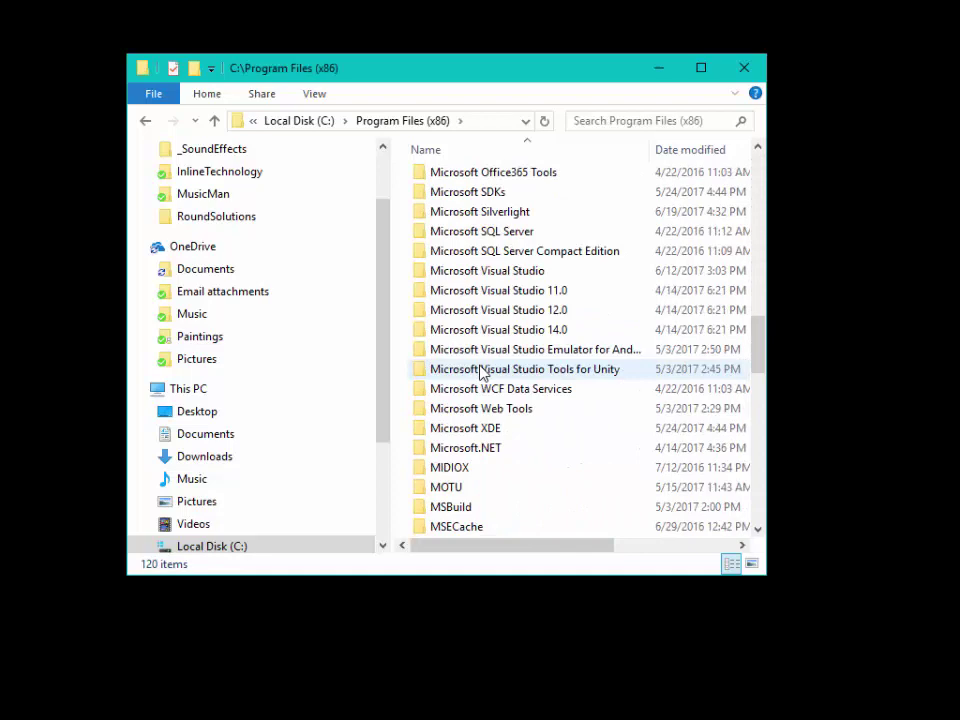
scroll(480, 373, down, 3)
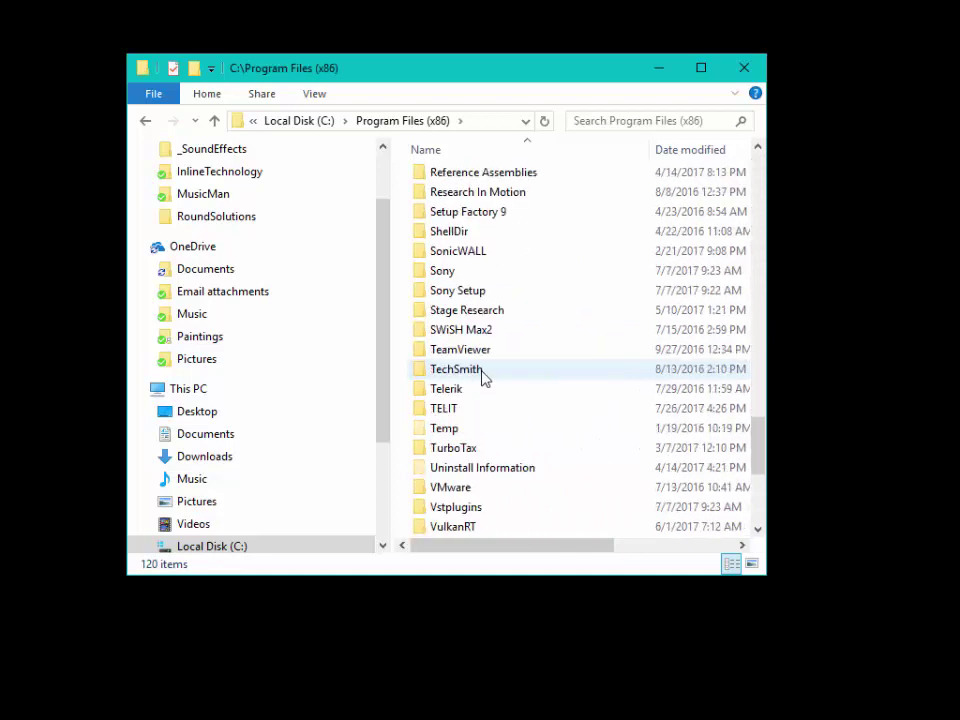
double_click(479, 314)
click(481, 300)
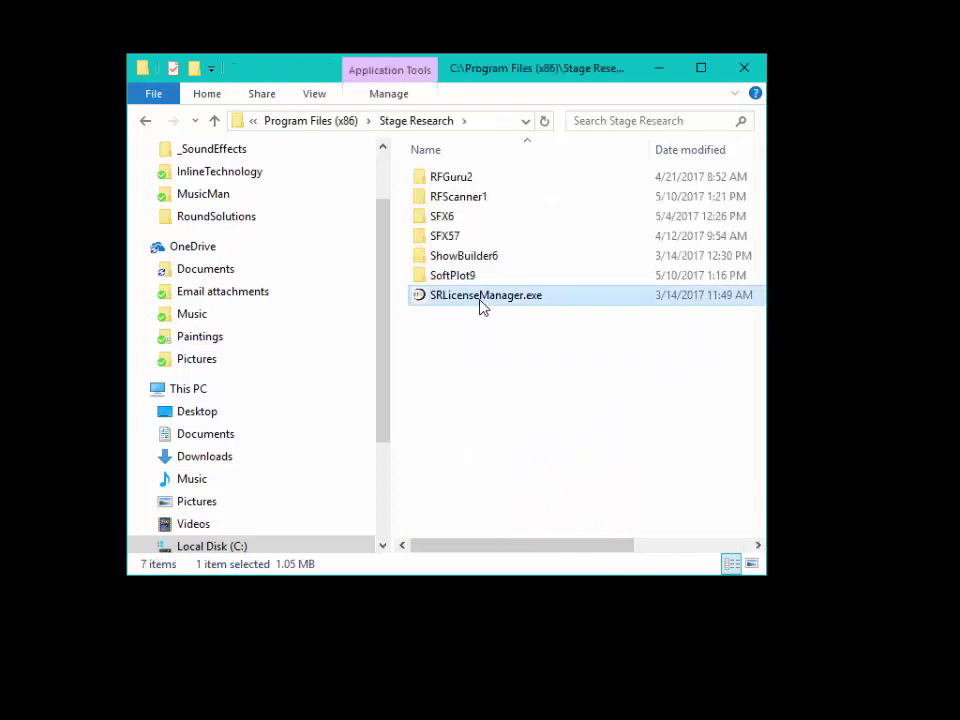
Step: Launch SR License Manager, pick the SFX_Deluxe license and choose Unregister License
double_click(481, 298)
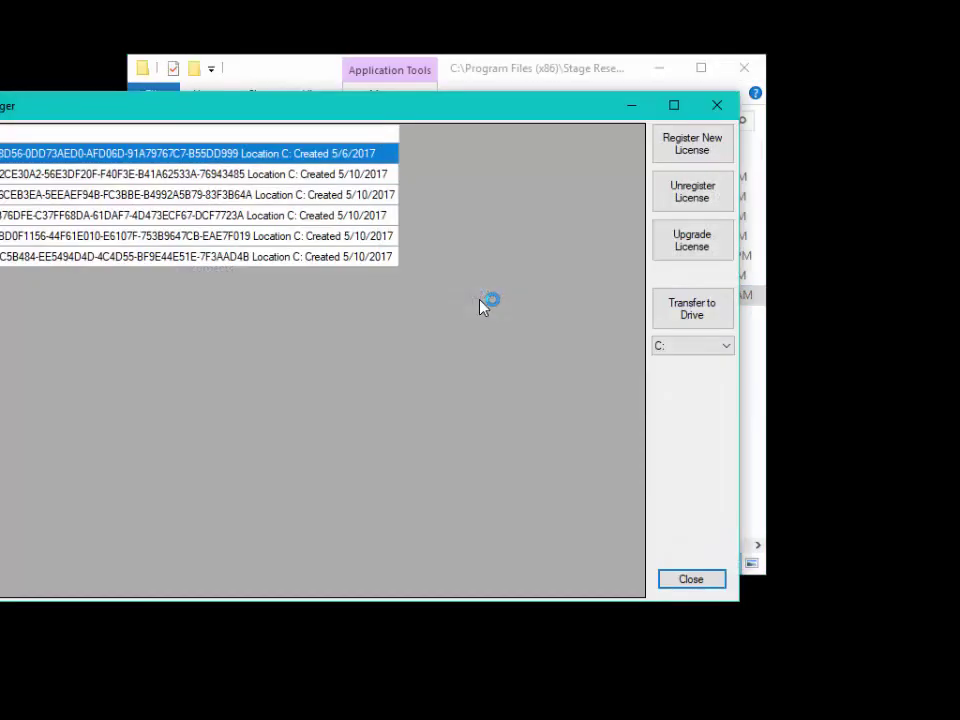
drag(320, 118, 521, 150)
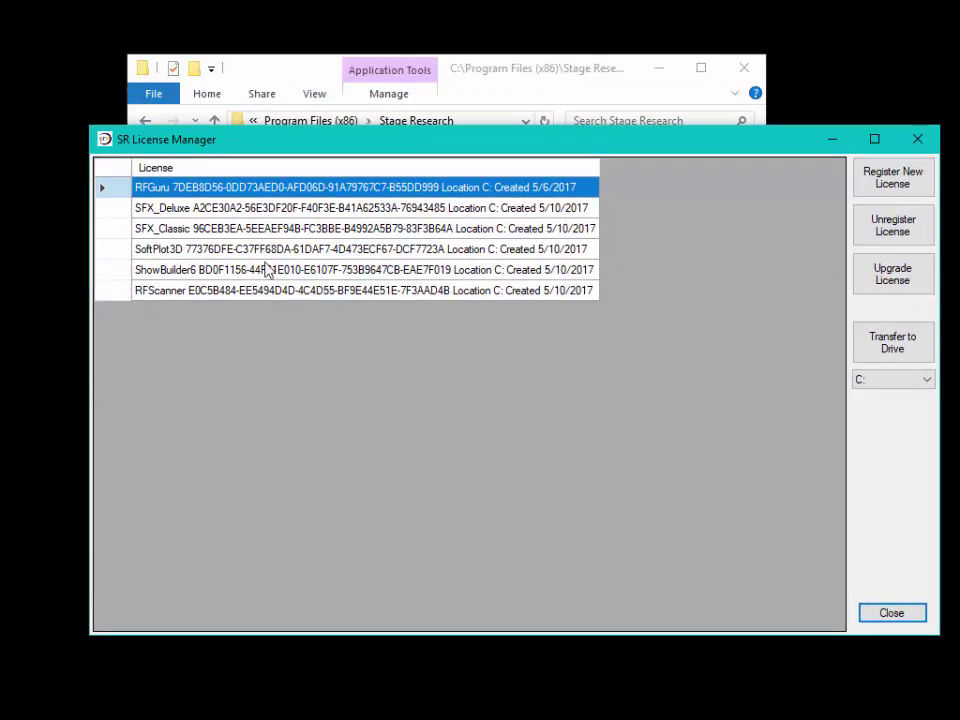
click(363, 213)
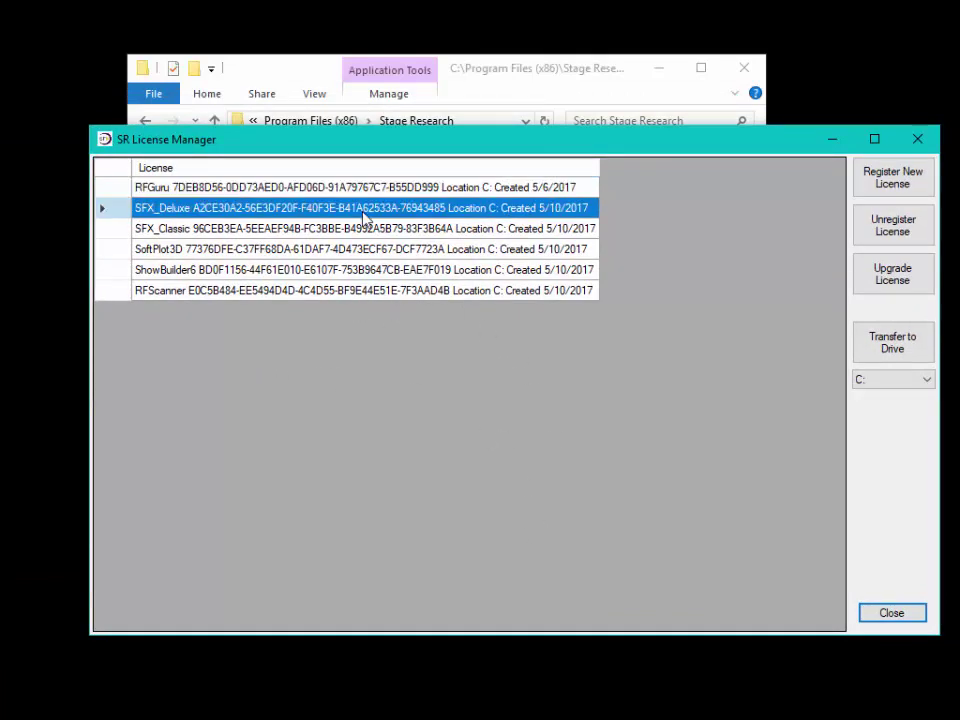
click(900, 237)
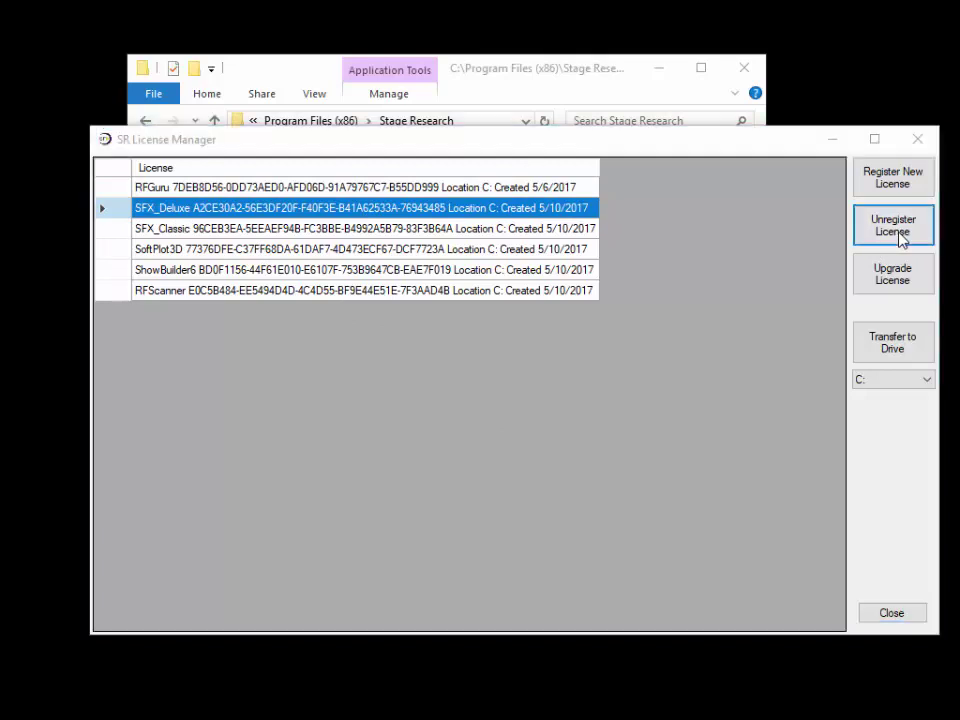
drag(818, 566, 636, 458)
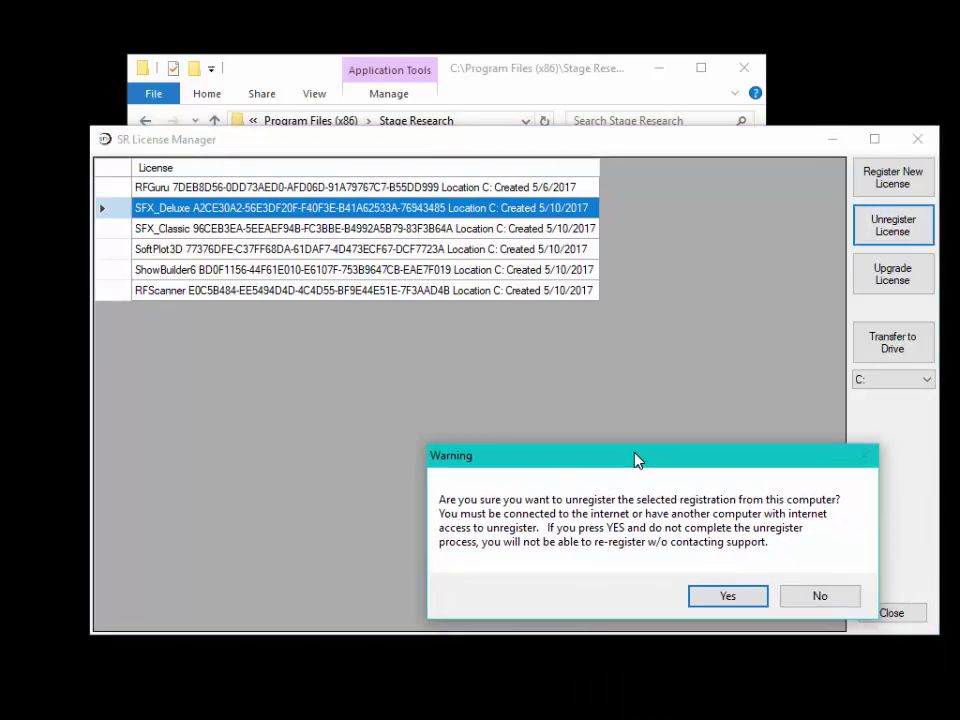
Step: Confirm the warning and unregister SFX_Deluxe offline, marking the website information completed
click(728, 597)
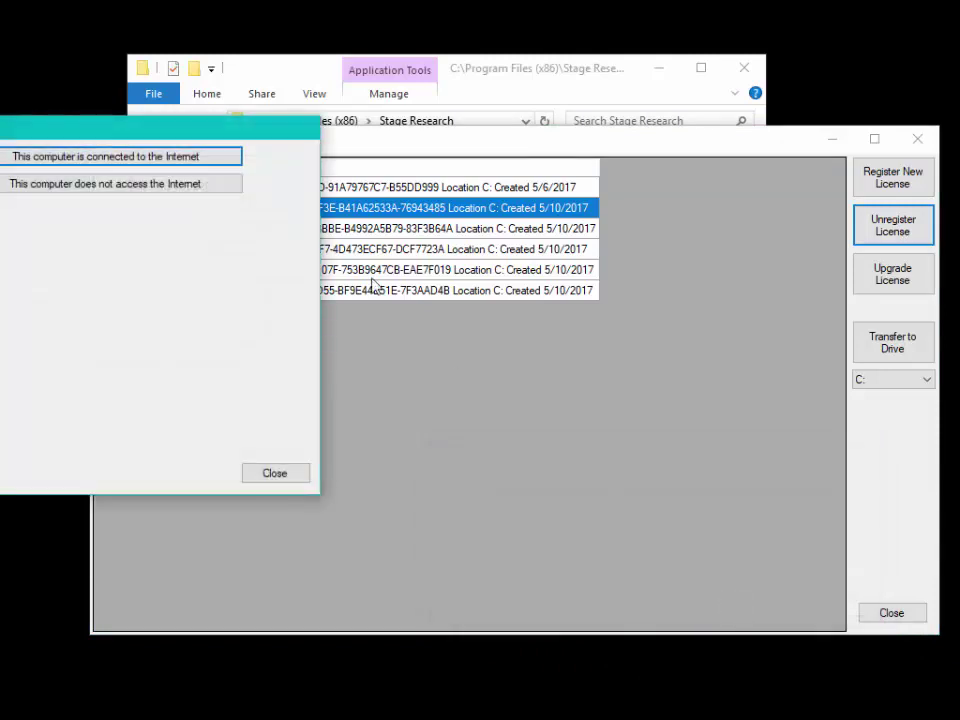
drag(208, 150, 390, 228)
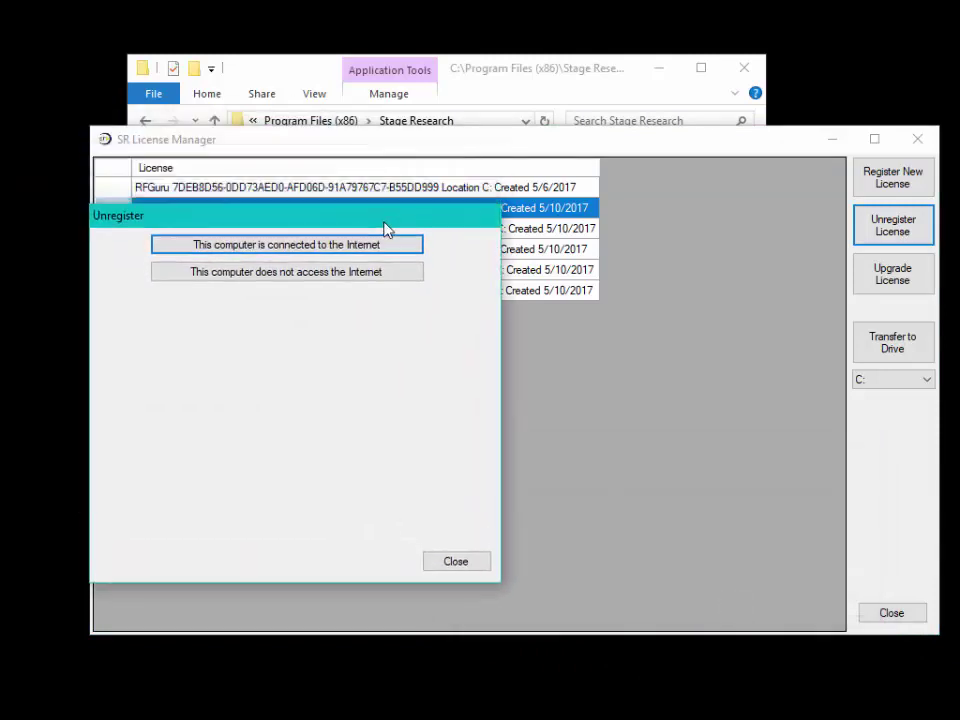
click(365, 277)
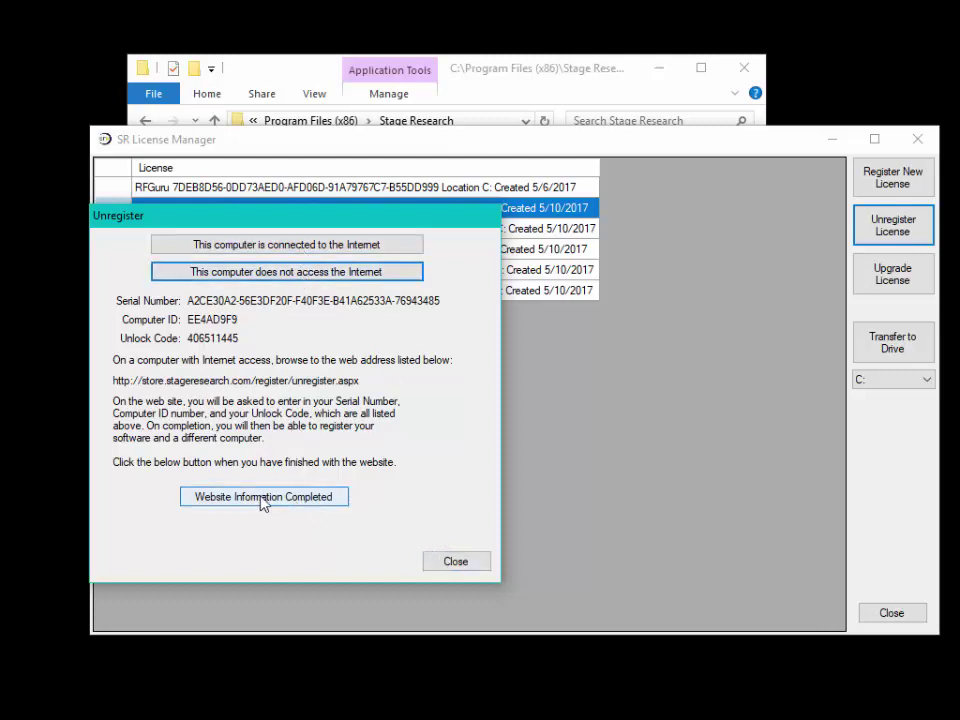
click(285, 511)
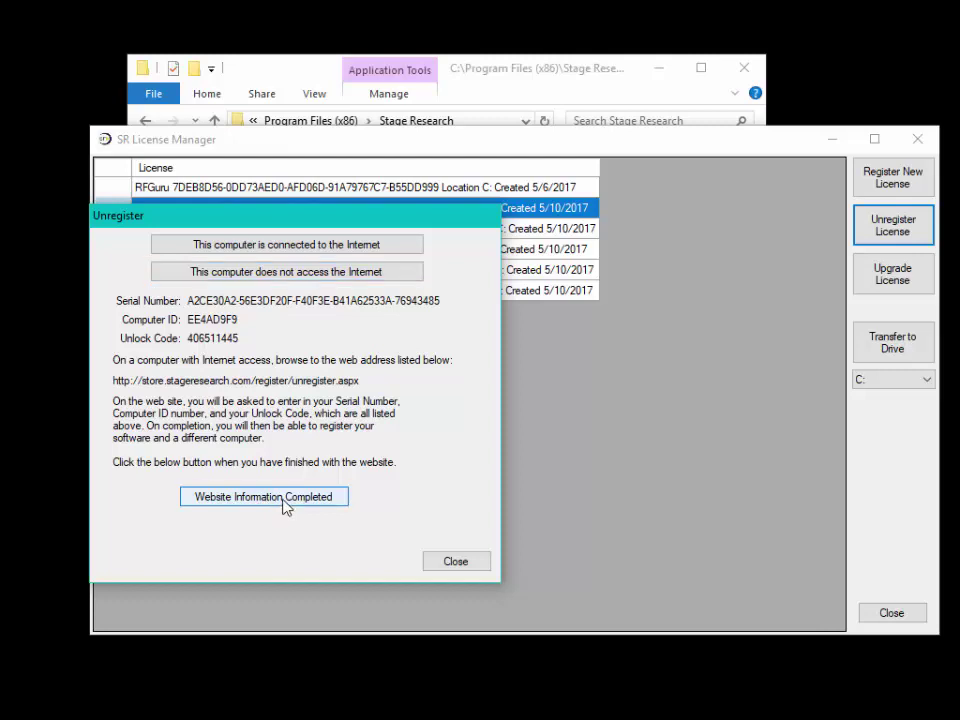
click(455, 563)
drag(913, 619, 332, 321)
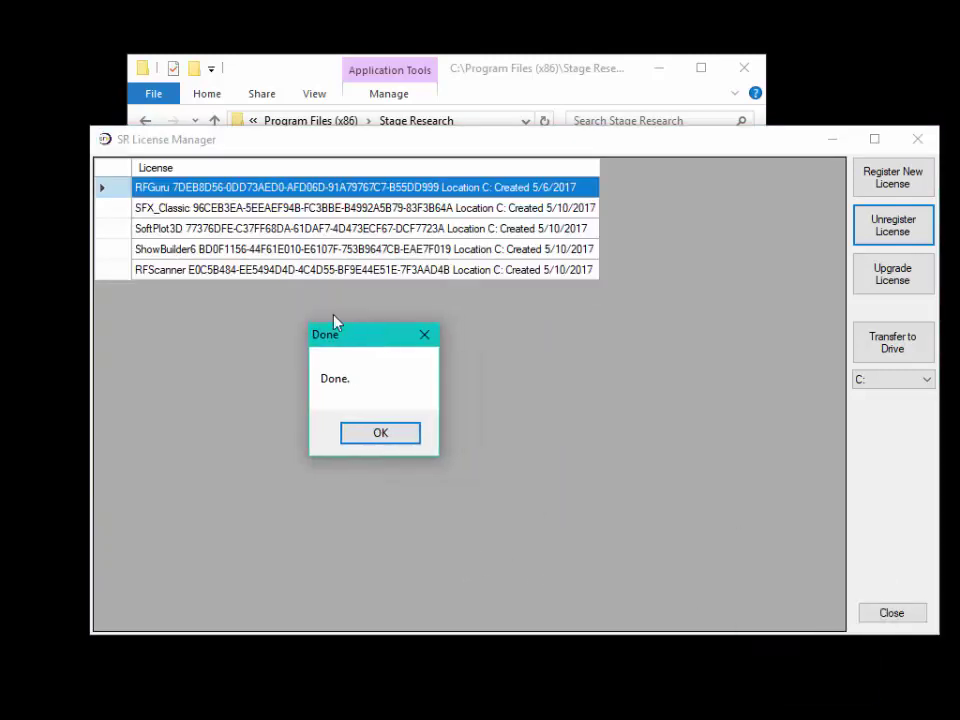
Step: Dismiss the Done message and close SR License Manager
click(384, 433)
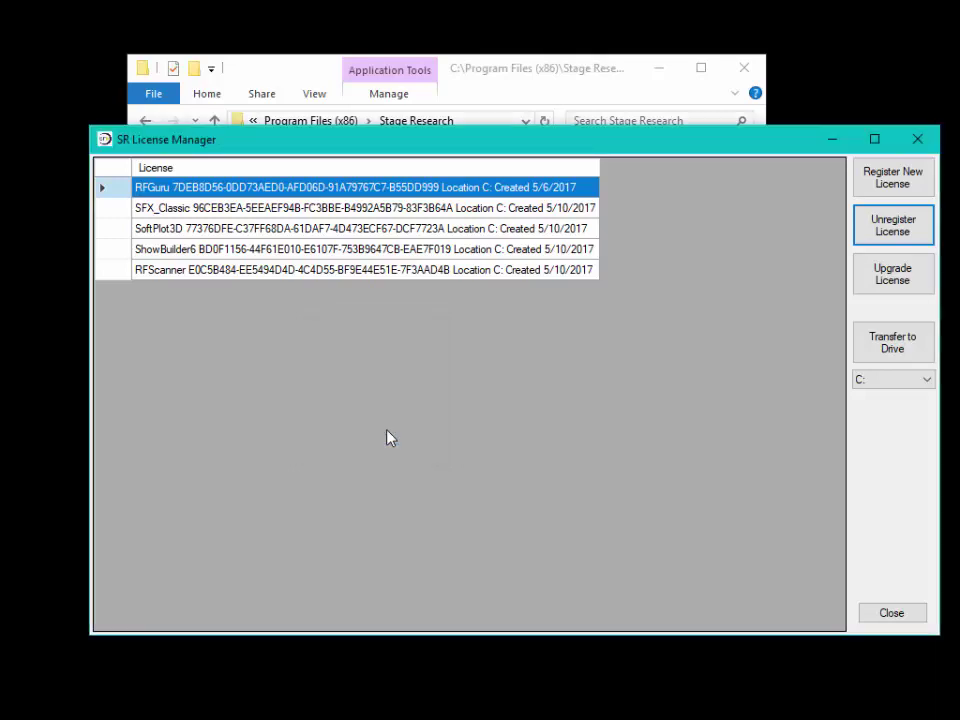
click(917, 140)
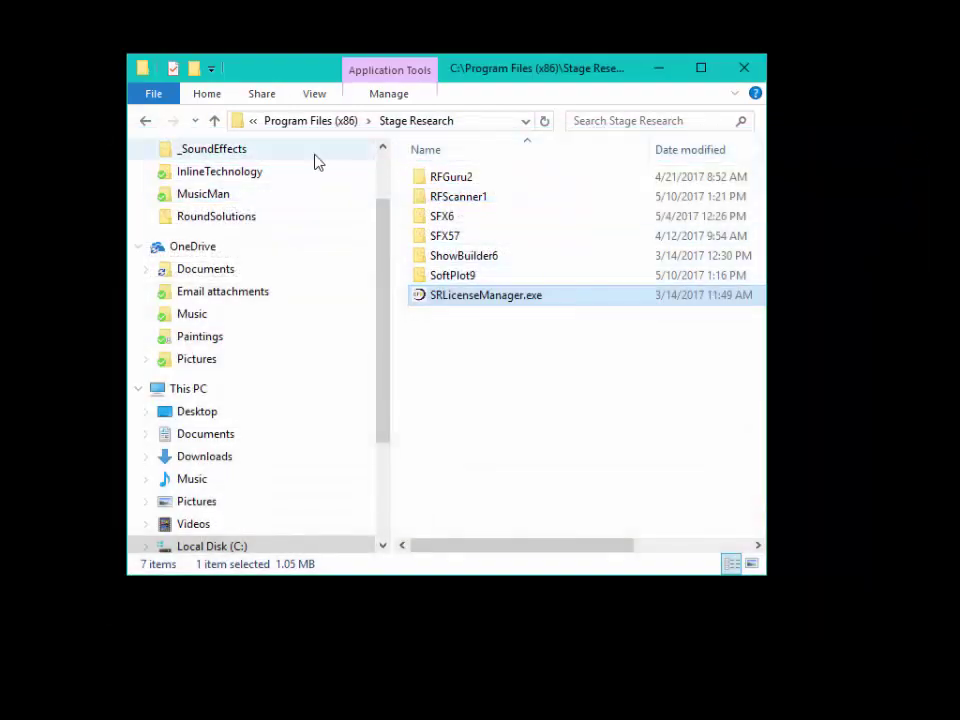
drag(388, 399, 476, 454)
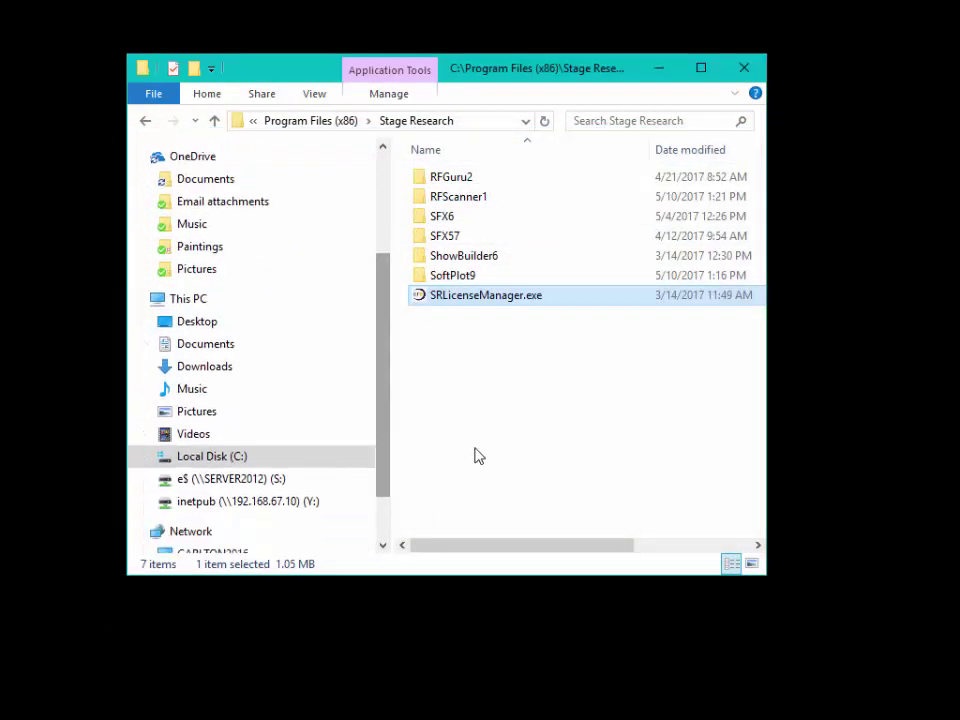
Step: Go to Local Disk (C:) and enter the C:\ProgramData path in the address bar
click(233, 466)
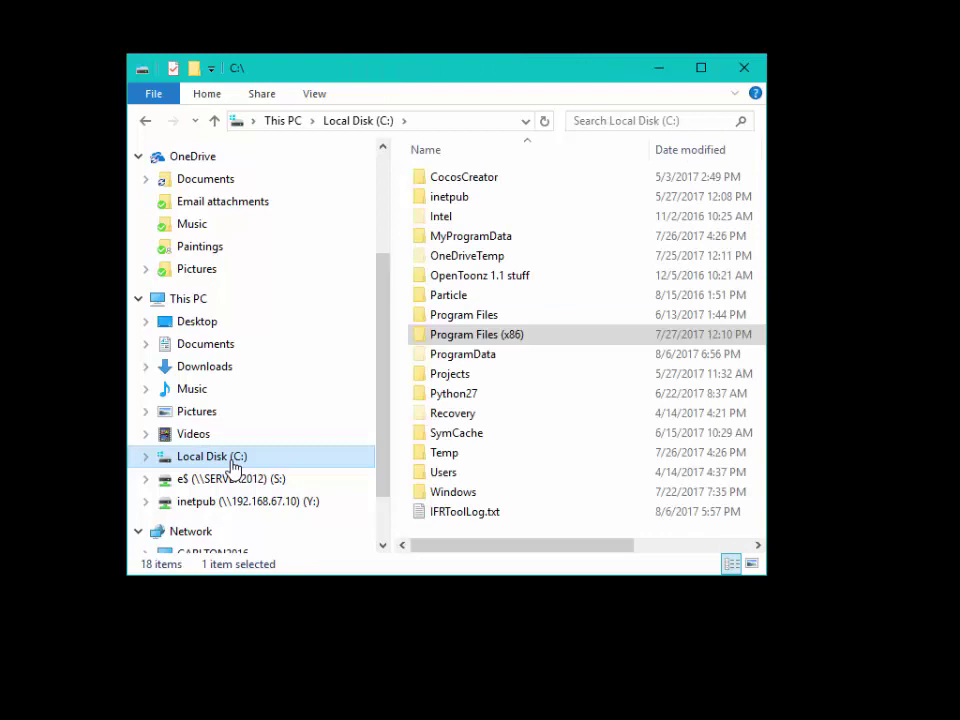
click(460, 124)
key(End)
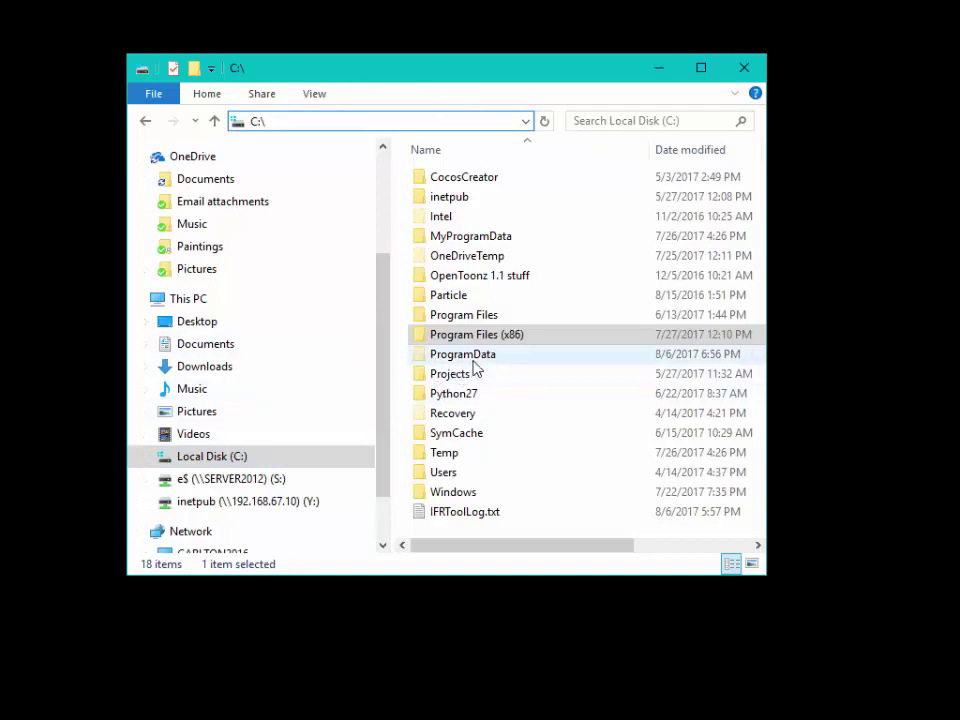
mouse_move(475, 367)
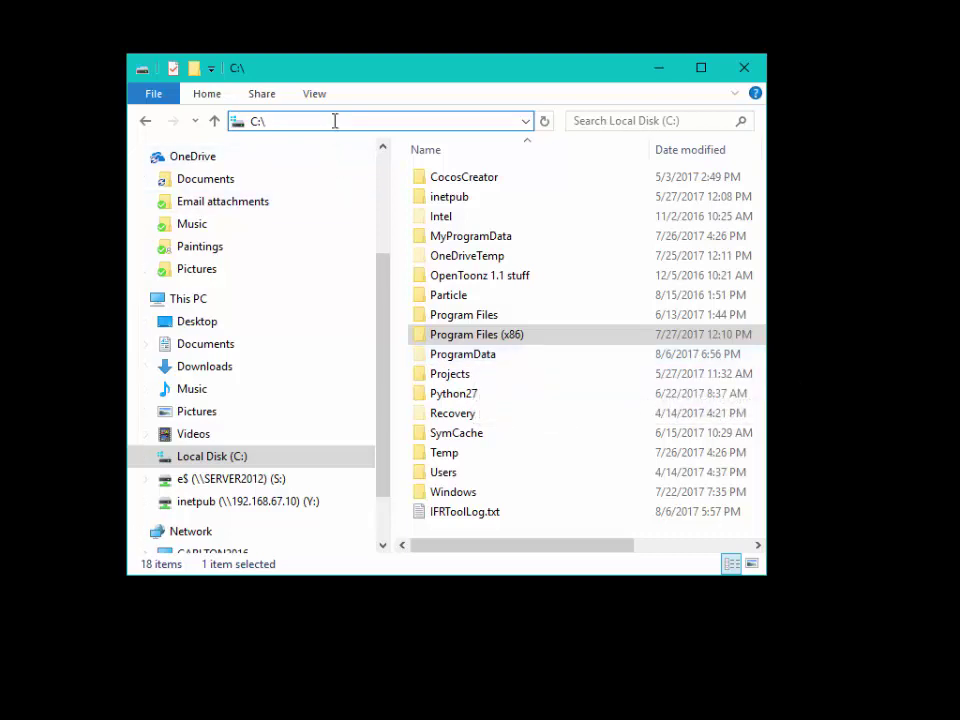
text(Pr)
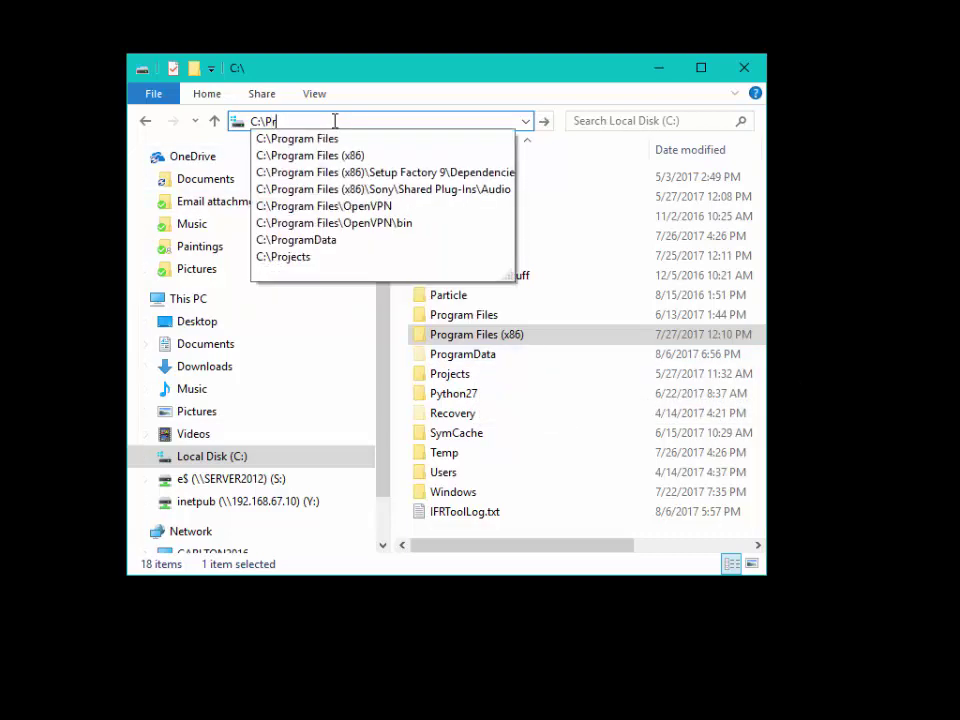
text(ogramData)
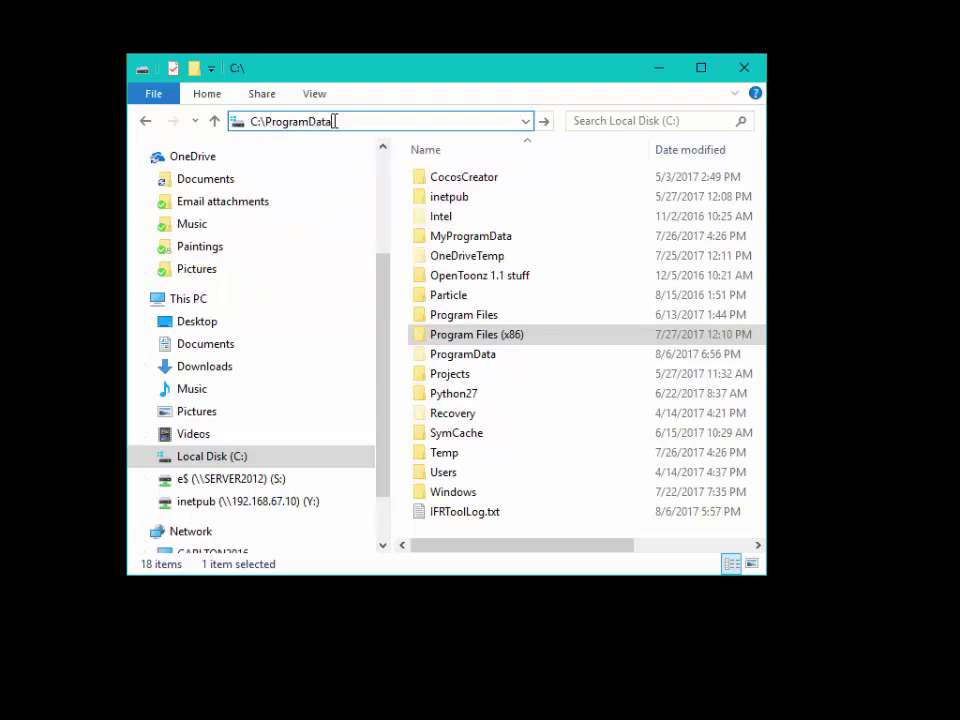
Step: Open C:\ProgramData and select the Stage Research folder
key(Return)
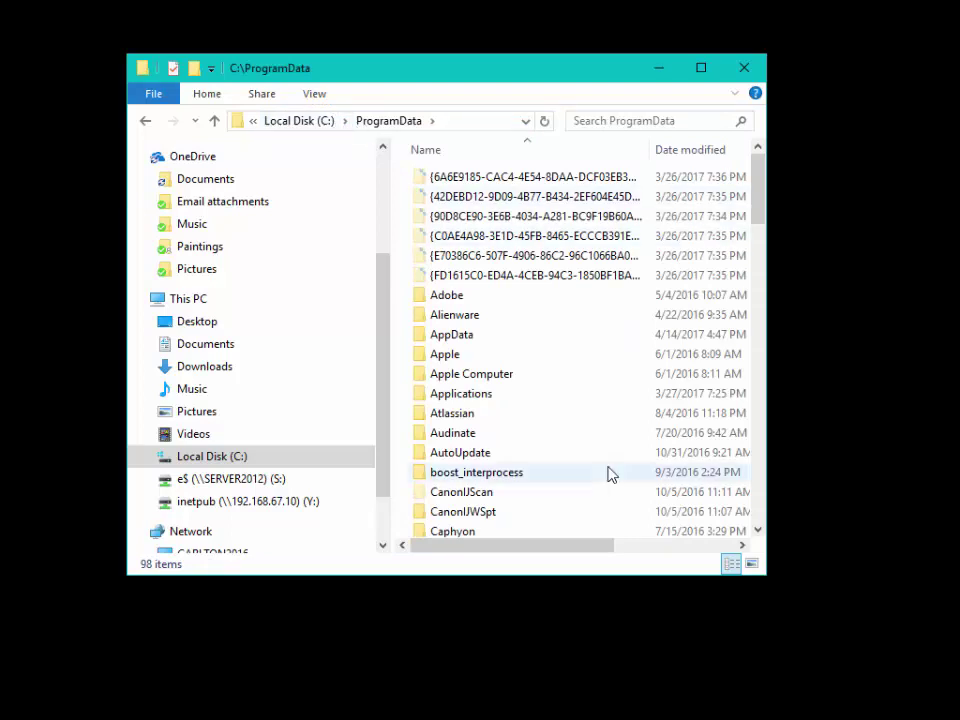
scroll(587, 403, down, 4)
scroll(587, 407, down, 13)
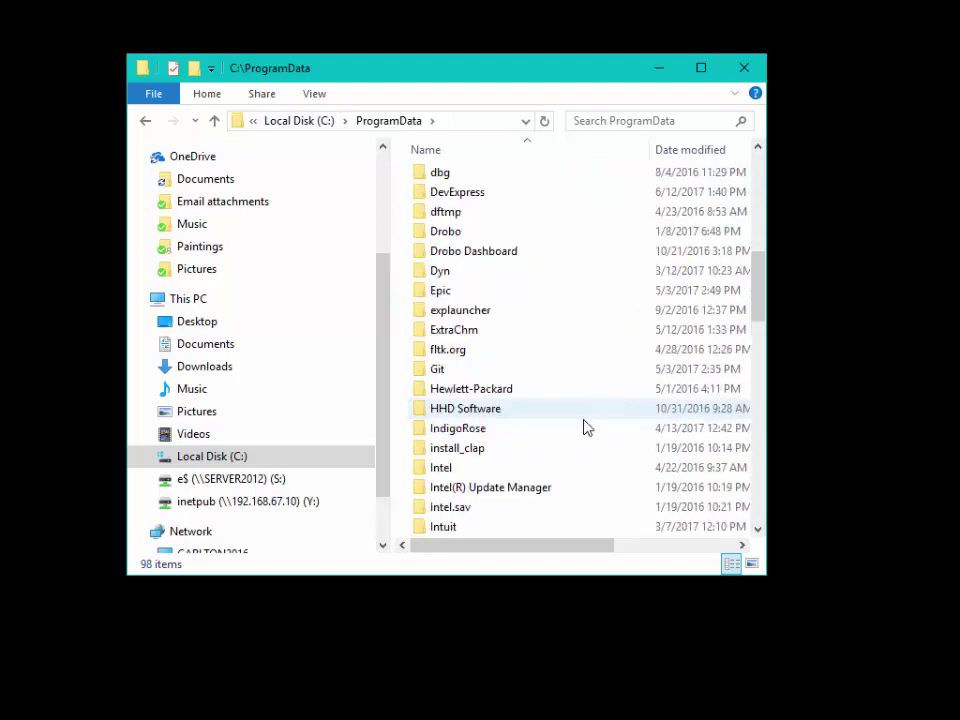
scroll(585, 427, down, 4)
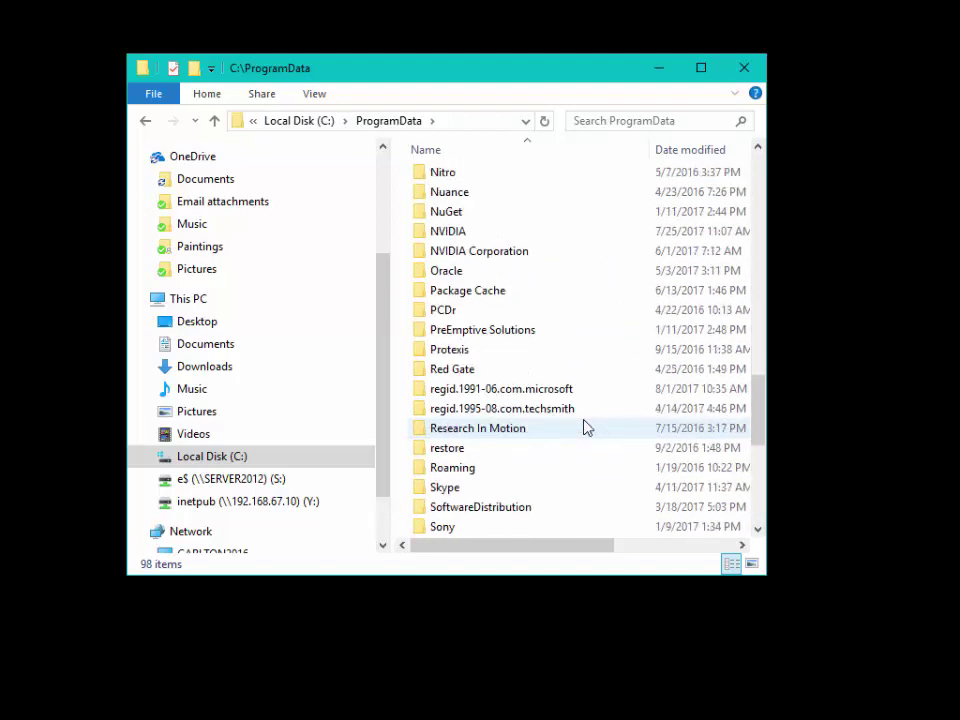
scroll(510, 489, down, 2)
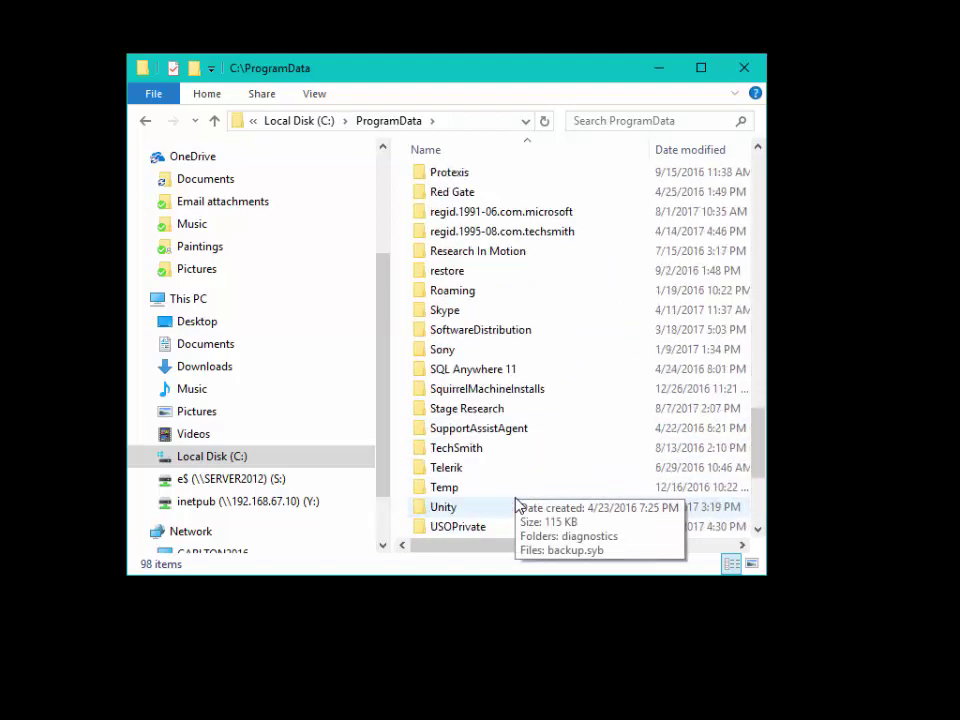
click(502, 416)
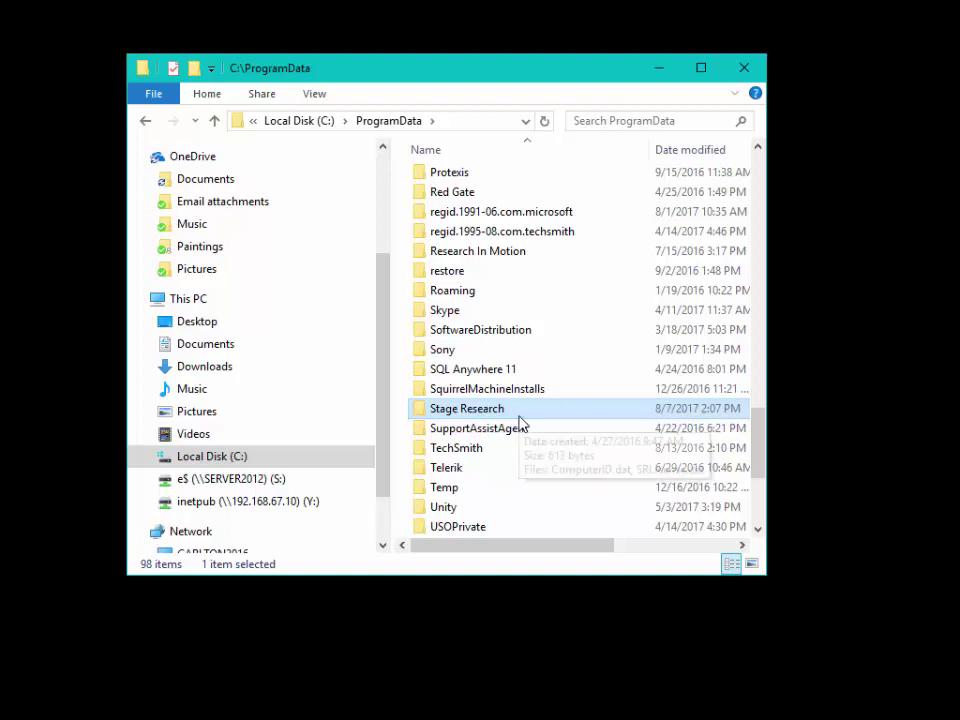
Step: Delete the Stage Research folder, confirming and granting administrator permission
key(Delete)
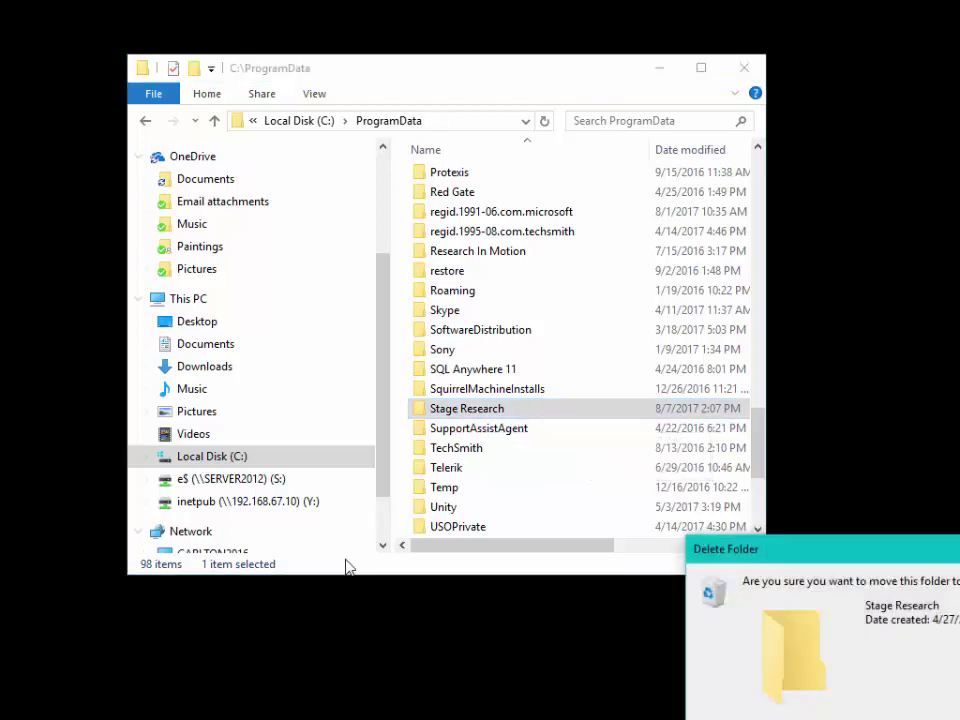
drag(840, 557, 628, 401)
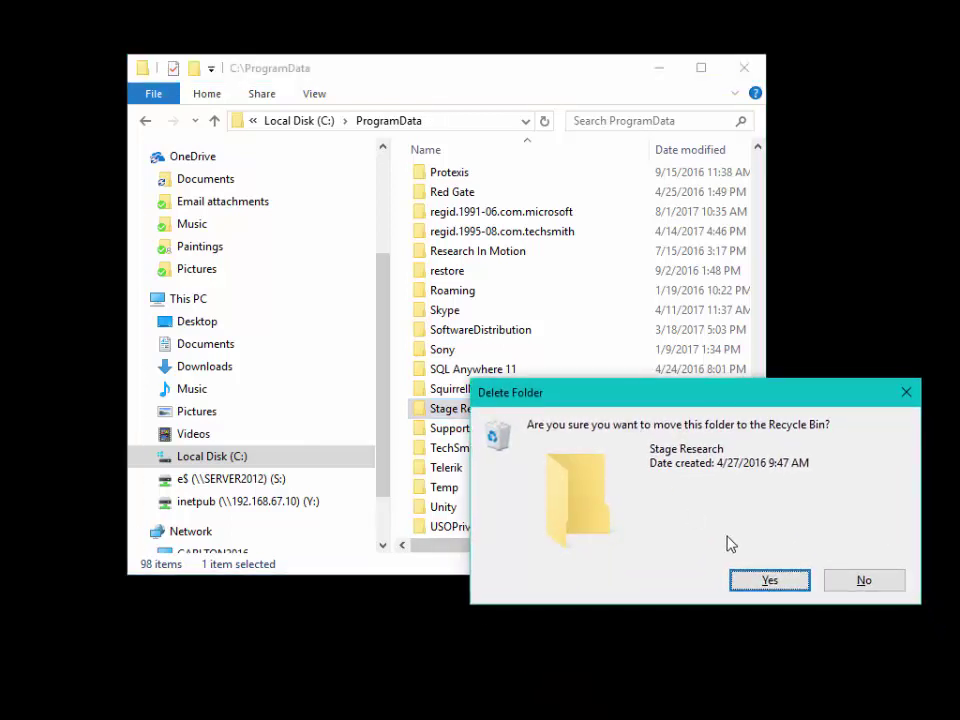
click(772, 581)
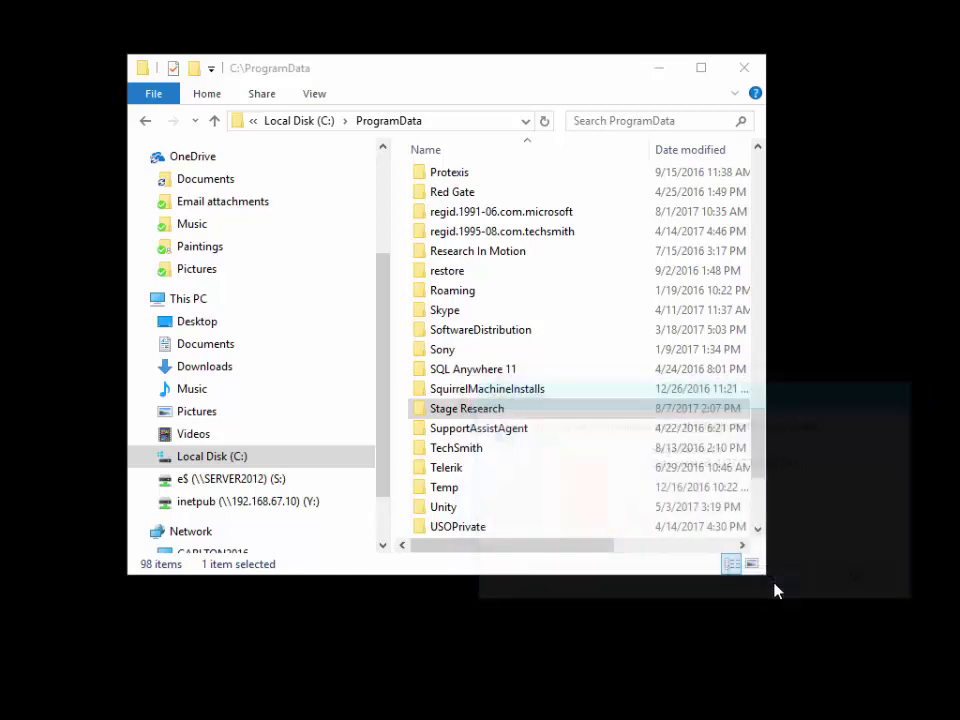
drag(908, 424, 698, 393)
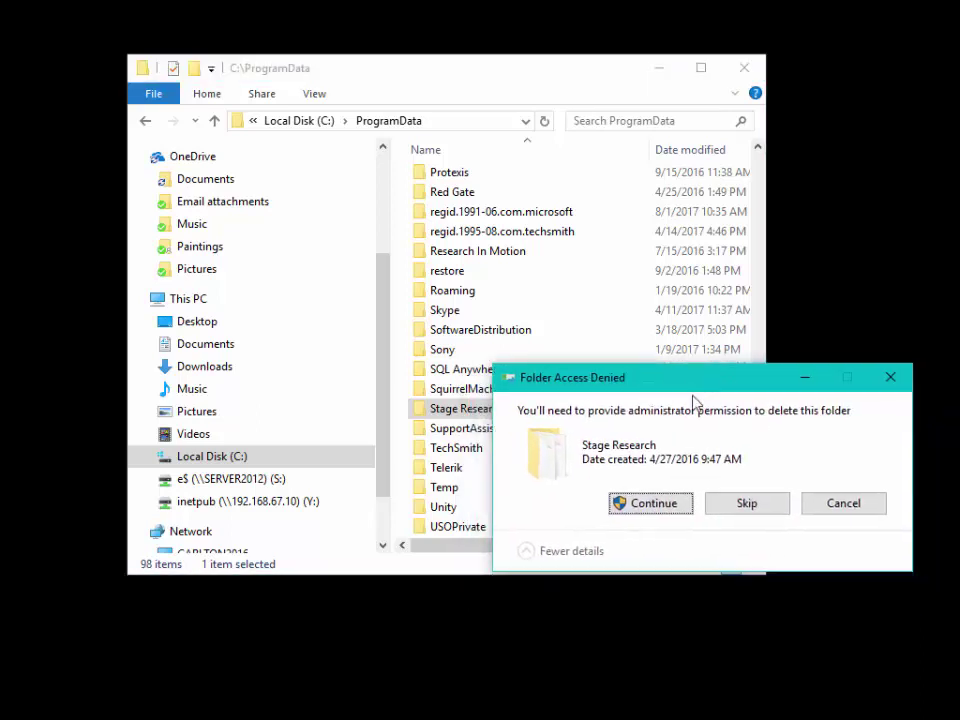
click(655, 503)
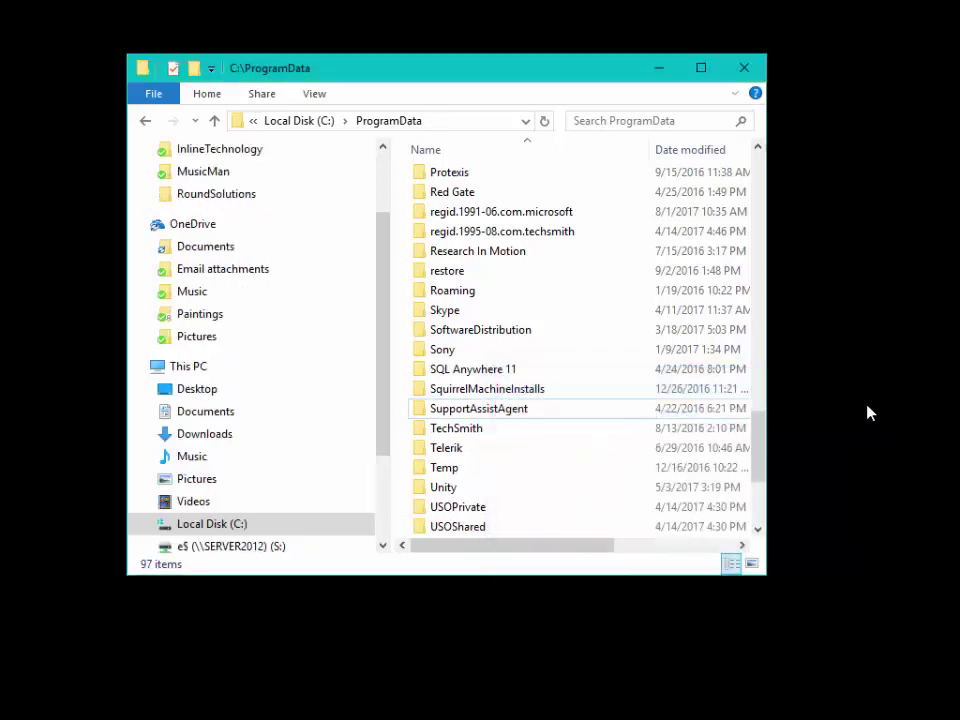
Step: Relaunch SRLicenseManager.exe from C:\Program Files (x86)\Stage Research to show the empty license list
click(476, 121)
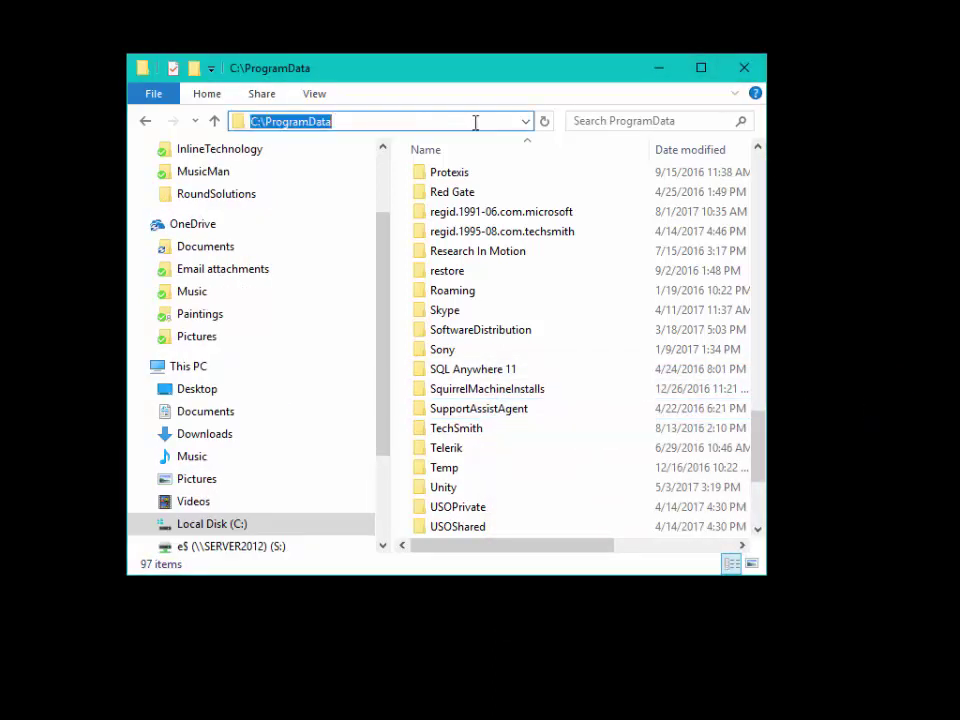
click(238, 524)
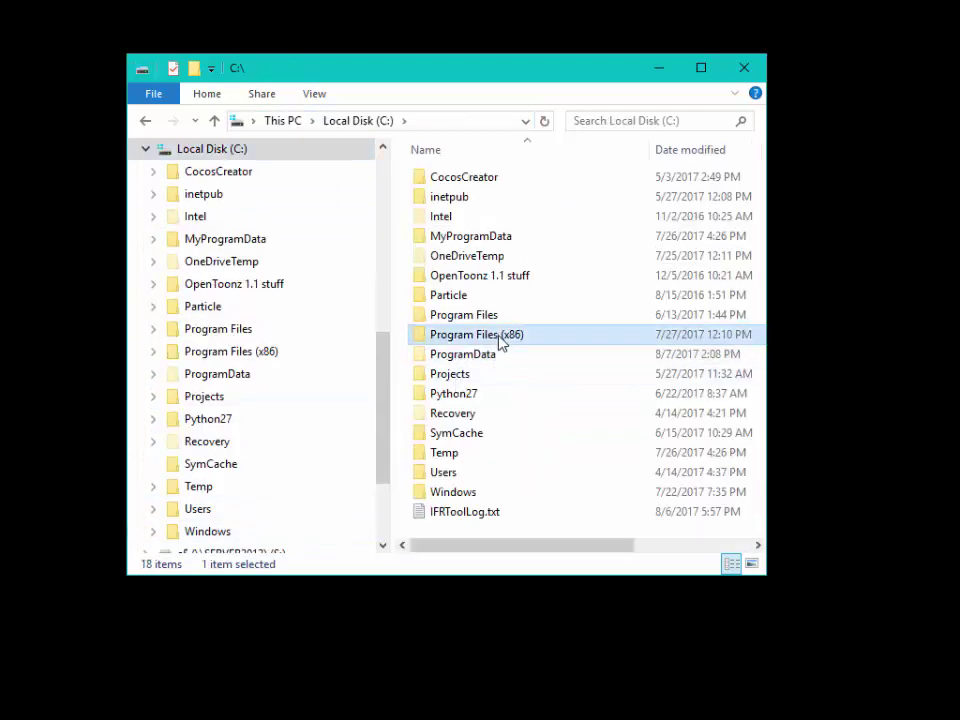
double_click(499, 336)
scroll(504, 370, down, 9)
scroll(500, 398, down, 15)
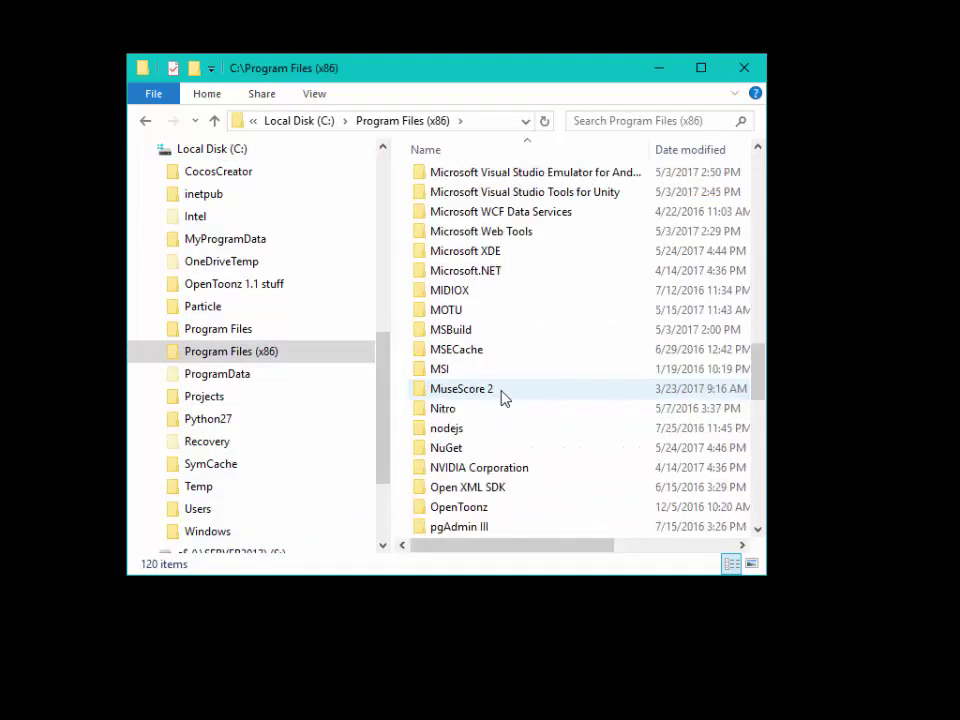
scroll(512, 445, down, 2)
double_click(508, 430)
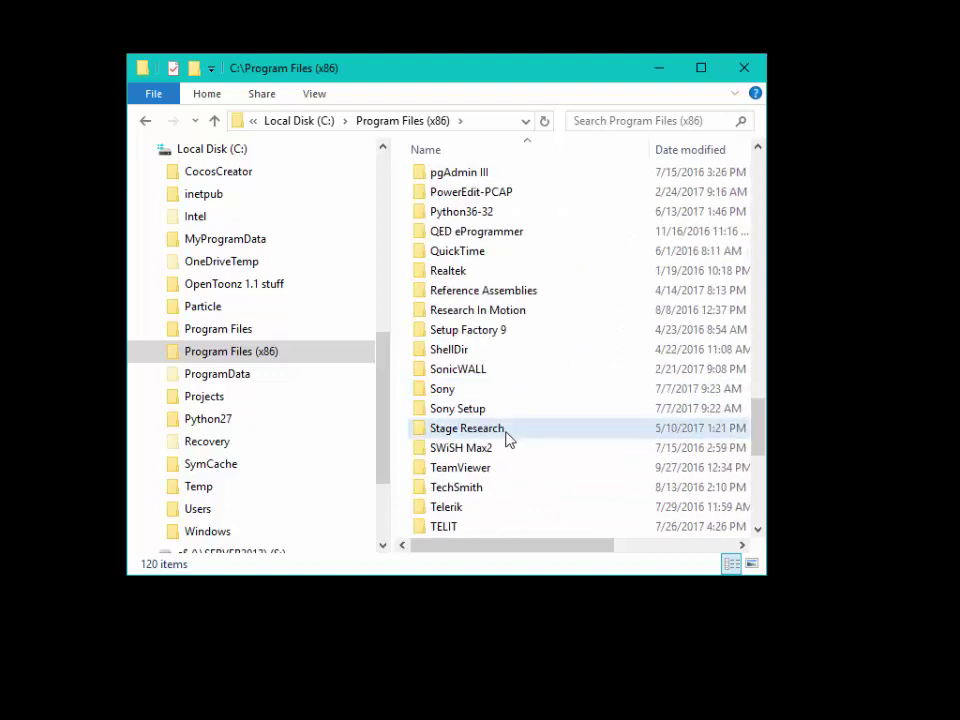
double_click(497, 298)
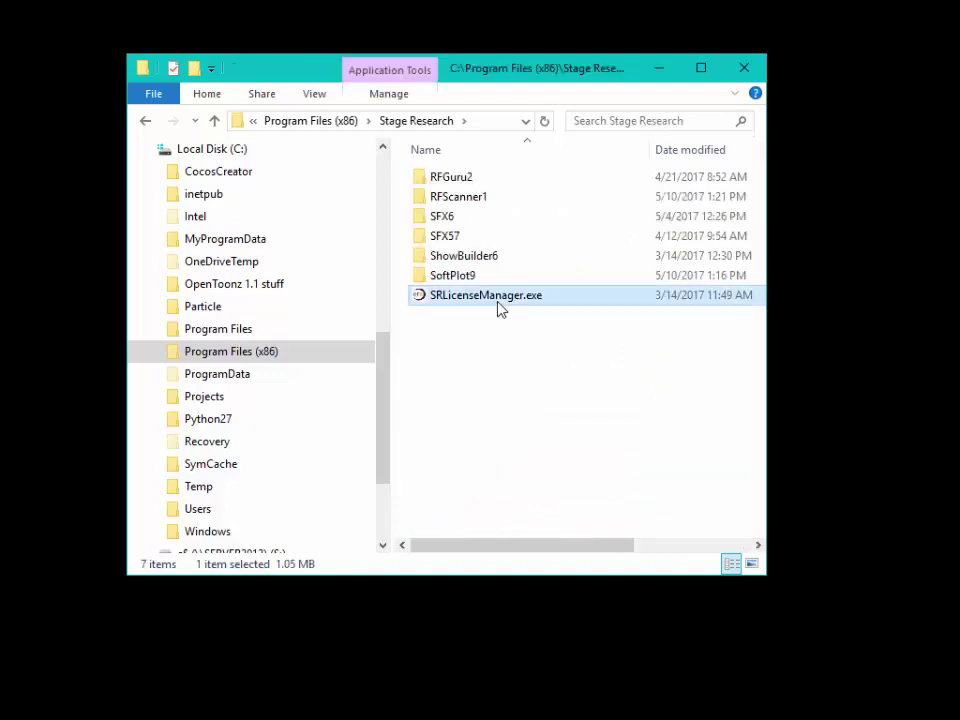
drag(352, 158, 380, 137)
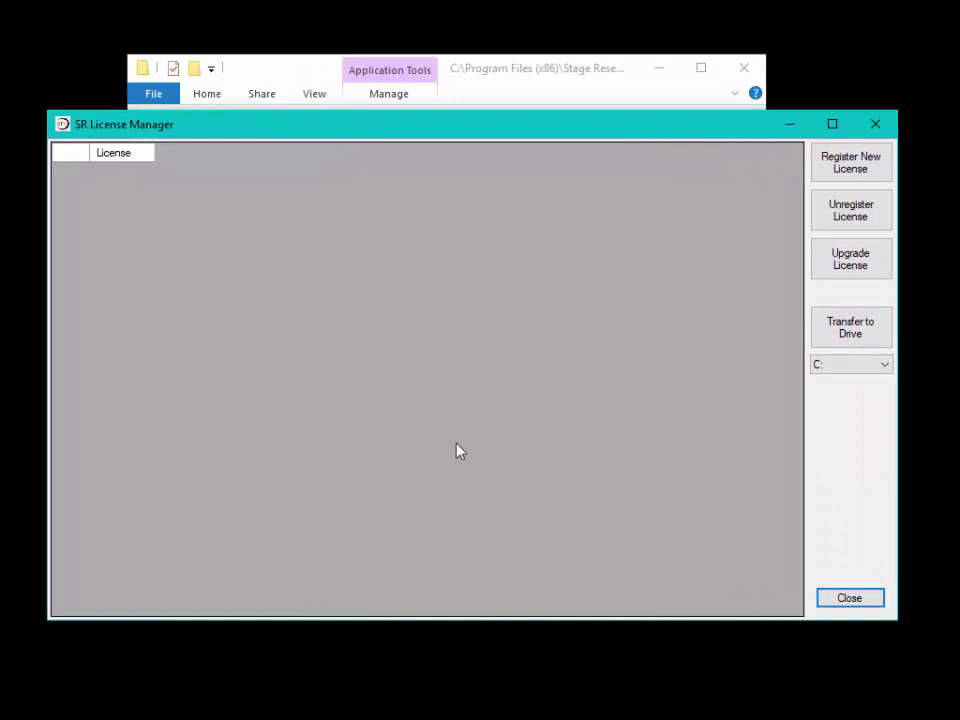